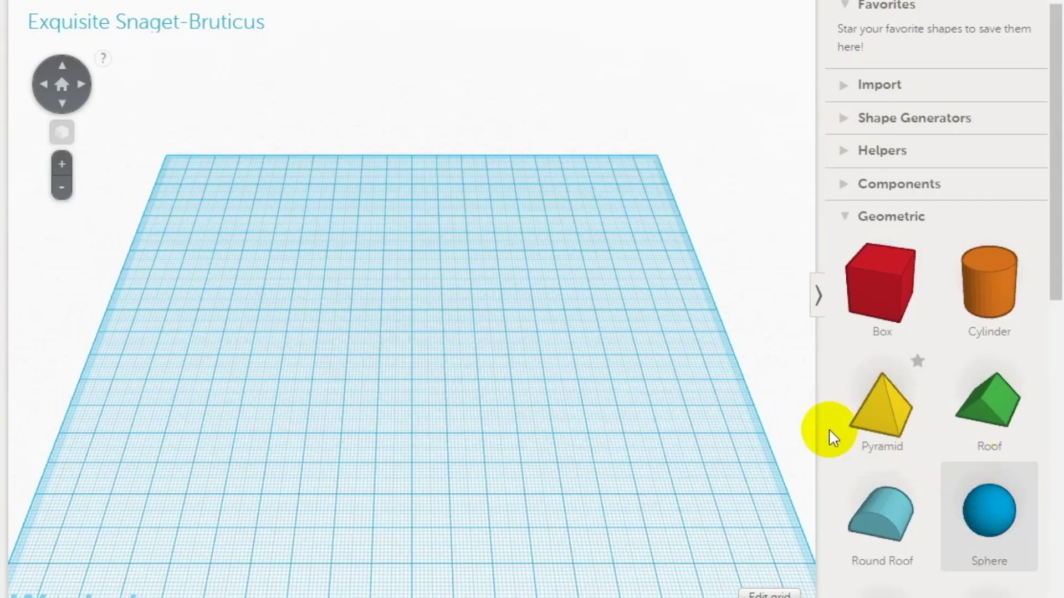
Step: Stretch the sphere into an ellipsoid 40 mm long and 25 mm in diameter
drag(324, 363, 379, 367)
drag(379, 429, 424, 443)
right_drag(424, 443, 208, 546)
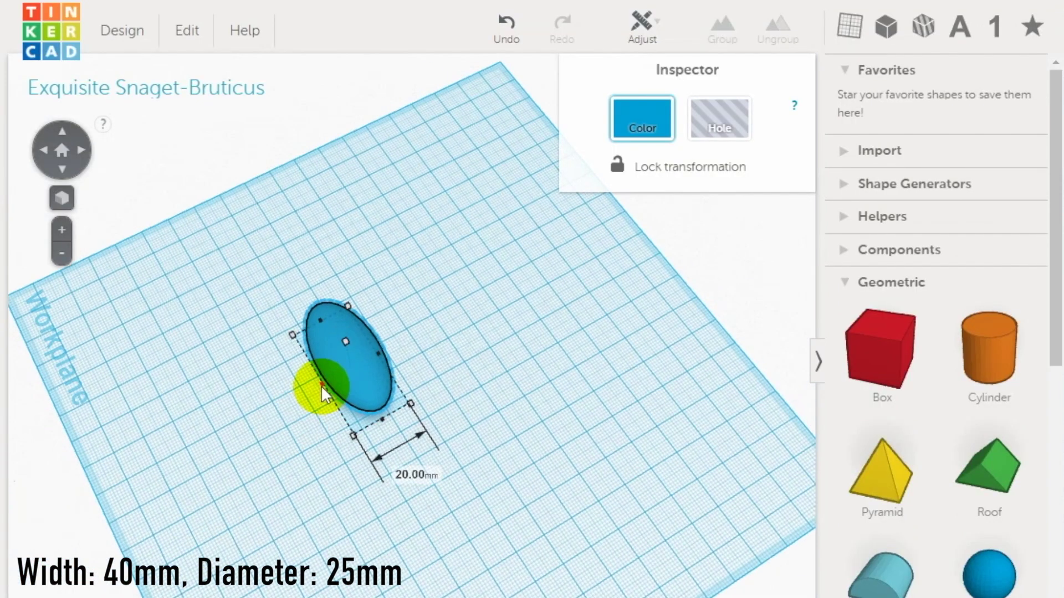
drag(321, 385, 305, 392)
right_drag(305, 392, 692, 411)
click(564, 327)
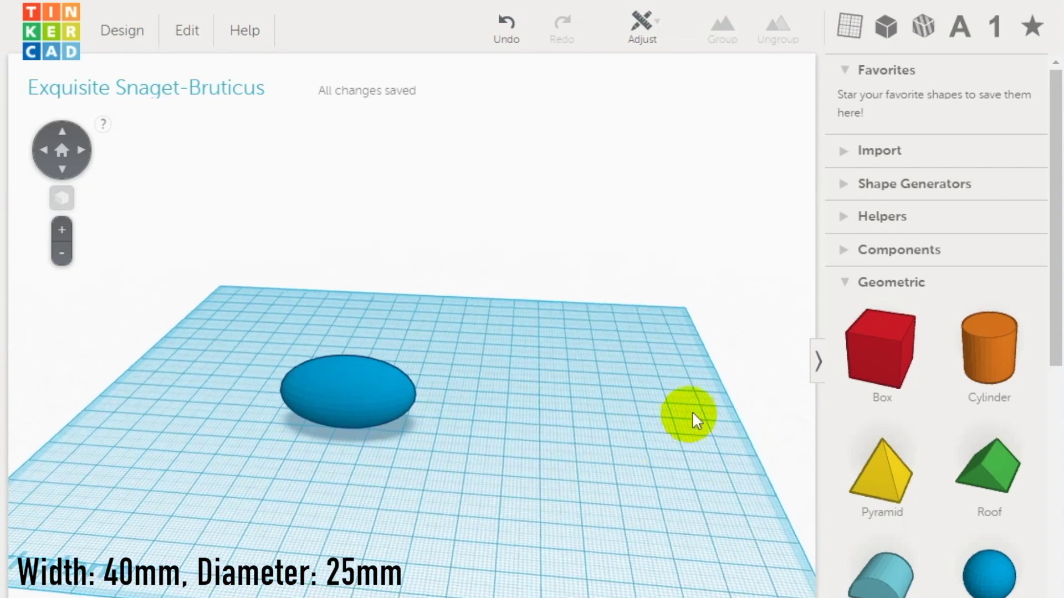
Step: Add a box over the ellipsoid and enlarge it to cover the ellipsoid's whole length and width
drag(880, 353, 431, 428)
right_drag(431, 428, 391, 355)
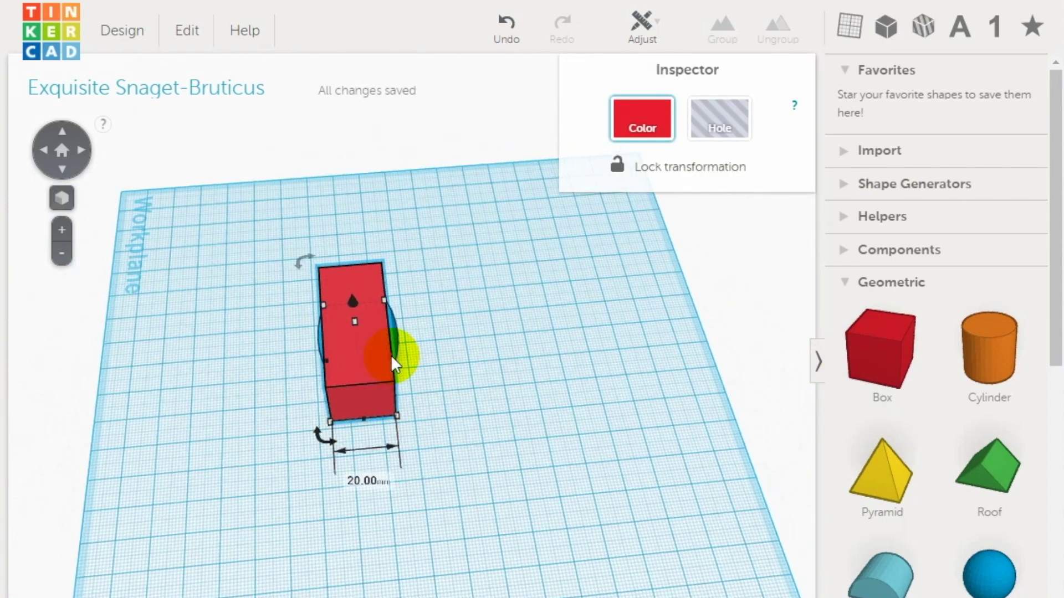
right_drag(293, 361, 351, 316)
drag(352, 316, 352, 278)
right_drag(352, 278, 670, 204)
Step: Turn the box into a hole, set it 10 mm above the workplane and group it with the ellipsoid
click(720, 122)
mouse_move(547, 447)
right_down()
mouse_move(570, 451)
mouse_move(620, 410)
mouse_move(372, 287)
right_up()
drag(362, 270, 364, 277)
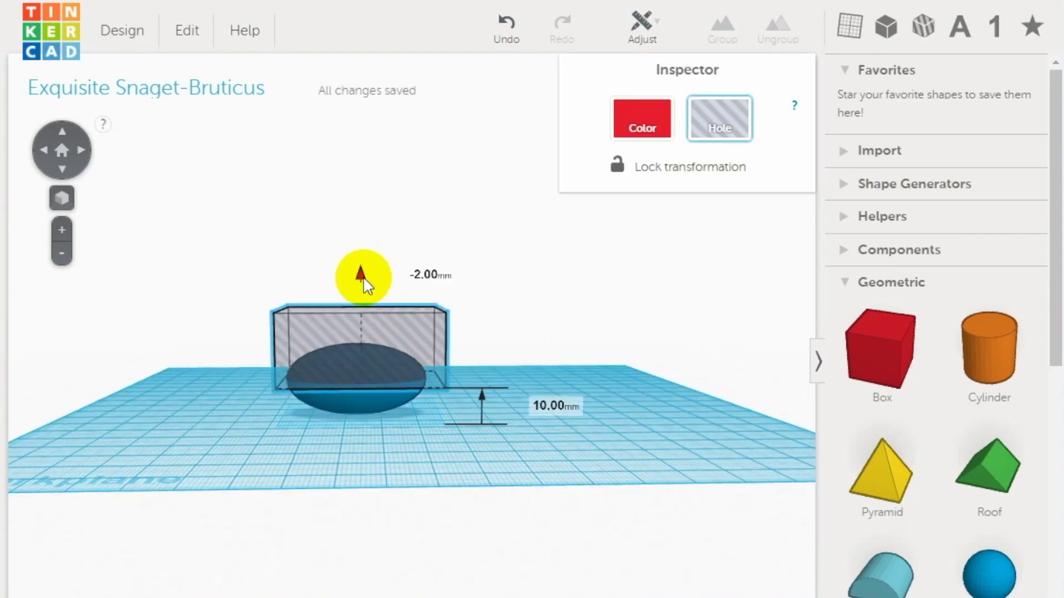
key(ctrl+a)
click(714, 36)
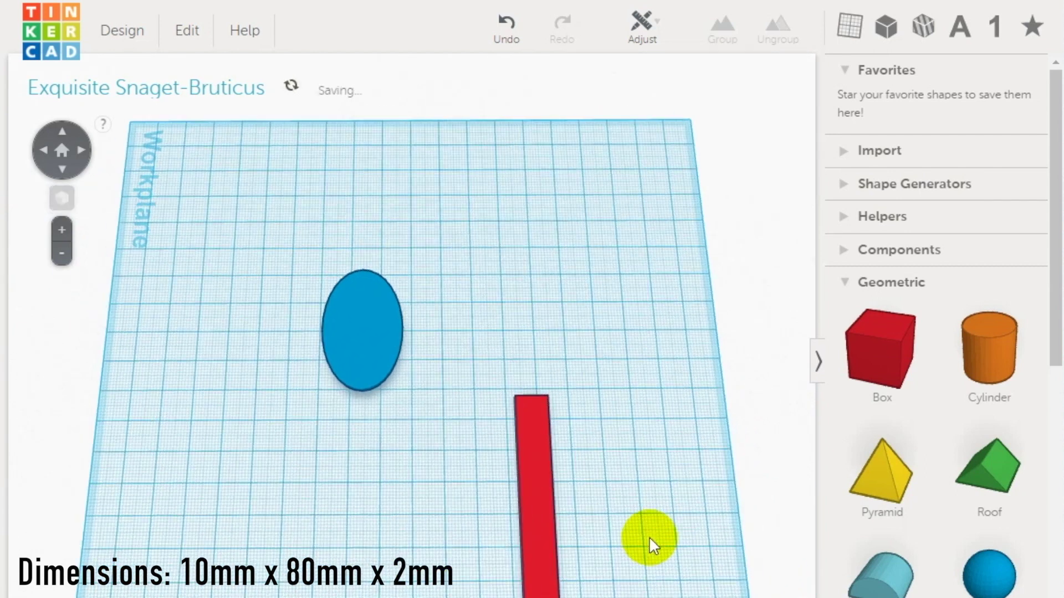
Step: Add a box rotated 5° and position it overlapping one long edge of the handle bar near its bowl end
drag(893, 218, 503, 581)
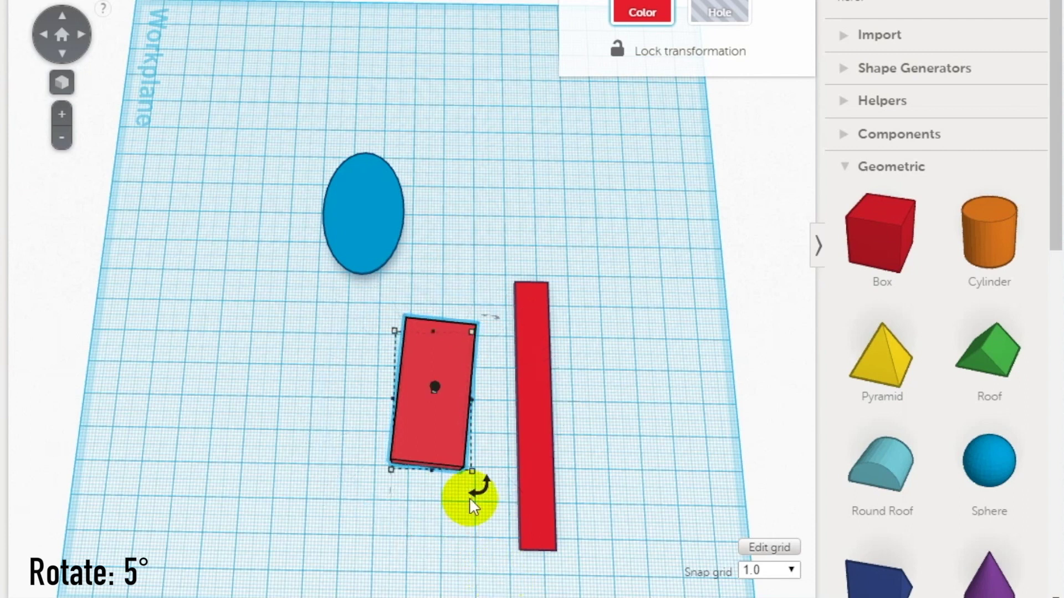
drag(447, 431, 497, 369)
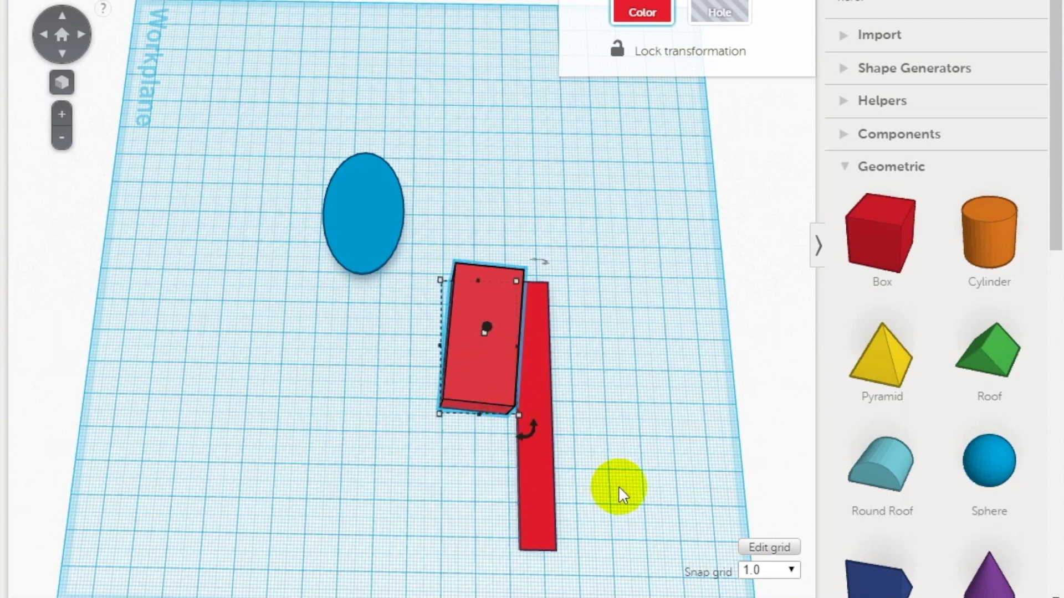
right_drag(618, 486, 591, 430)
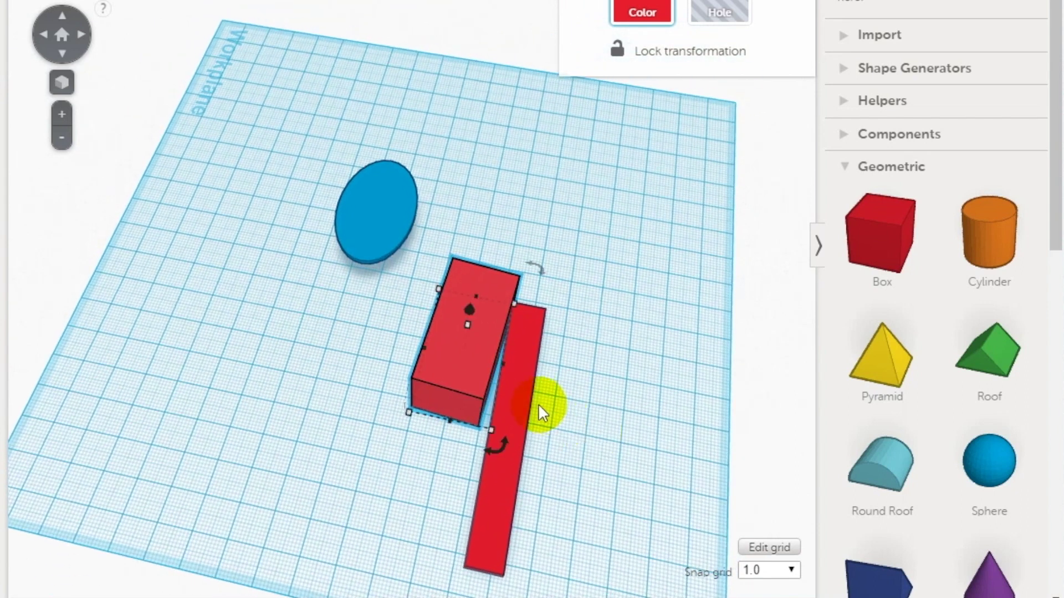
key(Right)
key(Right)
key(Right)
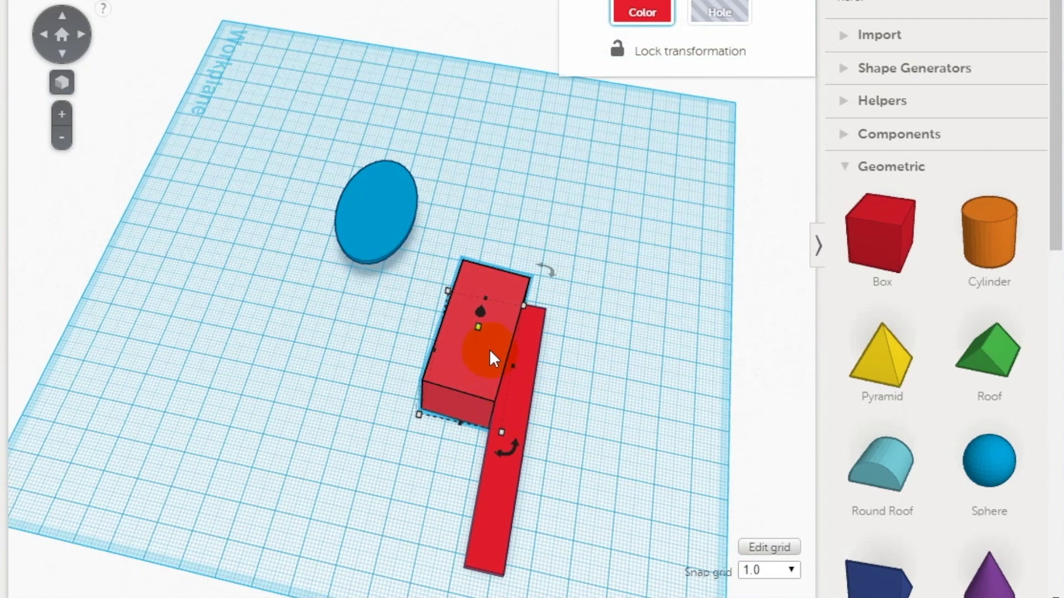
Step: Duplicate the angled box to the other side of the handle bar and mirror the copy
alt+drag(490, 349, 607, 371)
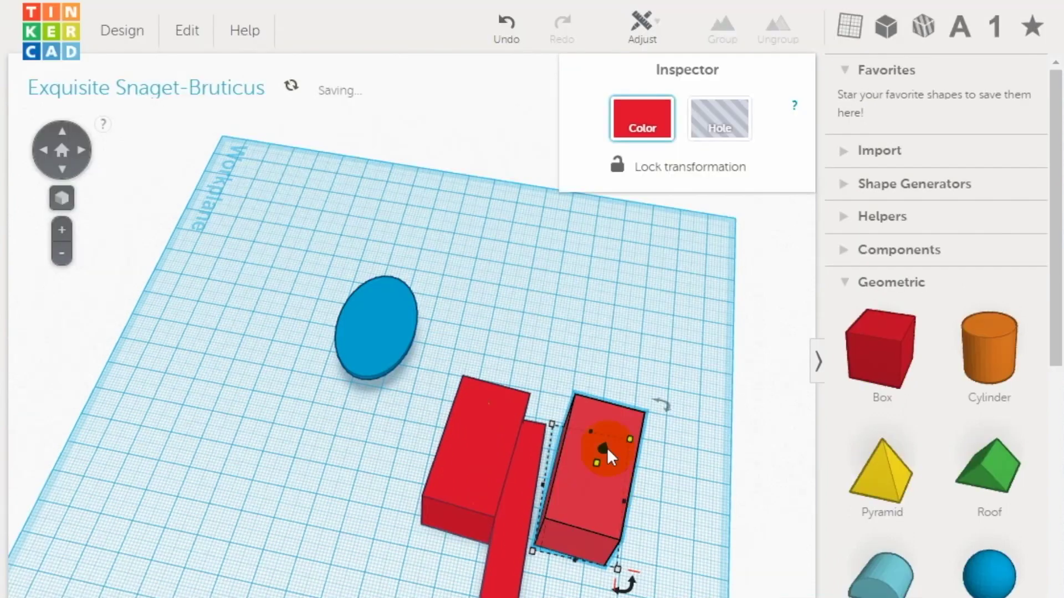
click(651, 25)
click(654, 87)
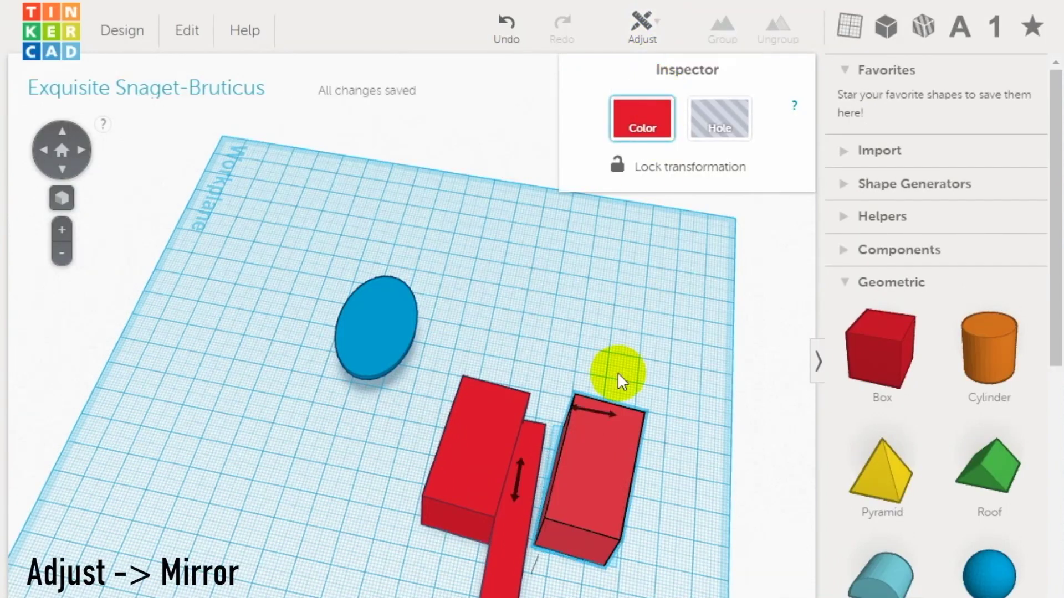
right_drag(630, 321, 590, 424)
click(591, 425)
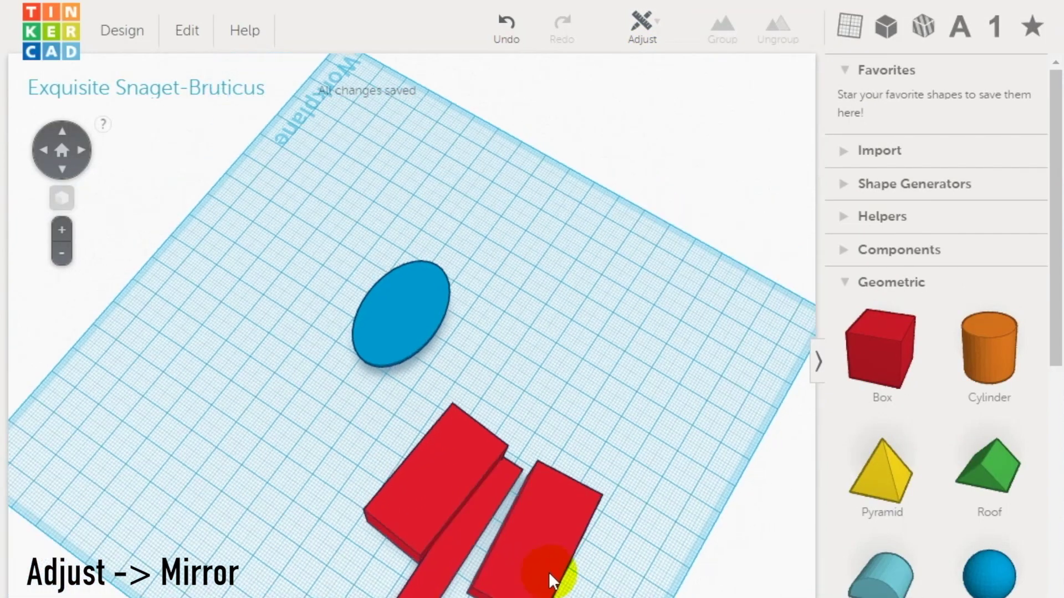
Step: Move the mirrored box against the handle so it overlaps the opposite long edge symmetrically
drag(549, 572, 549, 559)
right_drag(38, 204, 614, 527)
middle_drag(614, 527, 490, 482)
right_drag(491, 482, 465, 526)
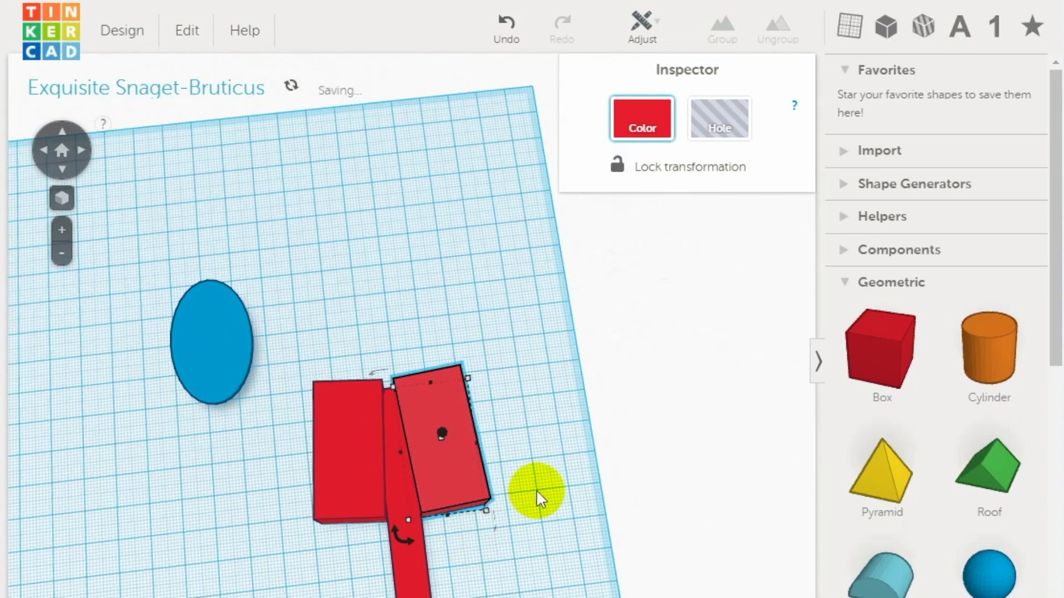
Step: Turn both angled boxes into holes and group them with the handle to taper its bowl end
shift+click(331, 444)
click(724, 123)
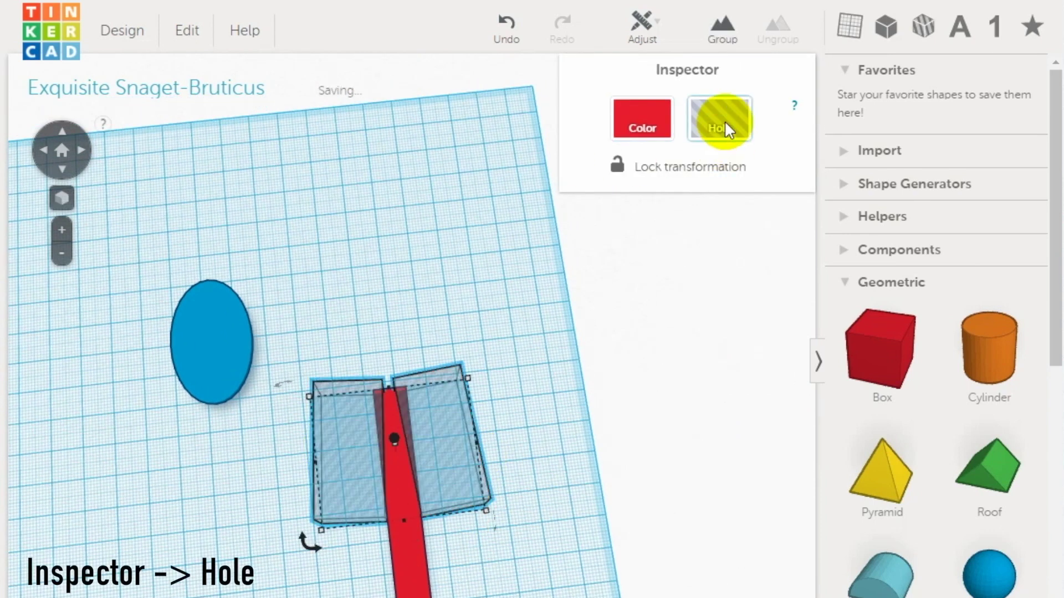
click(523, 565)
drag(366, 441, 366, 443)
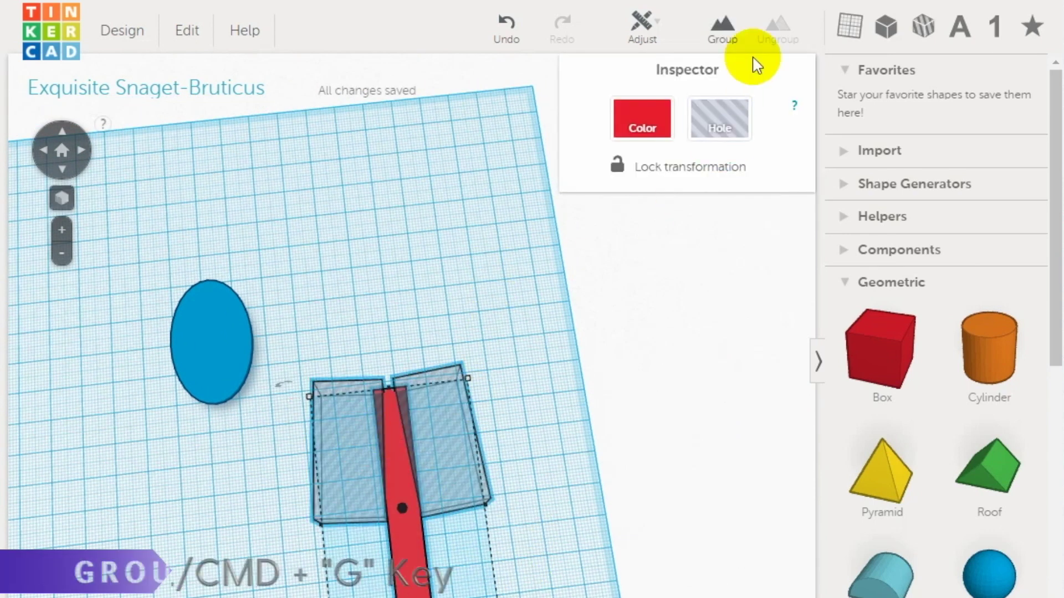
click(711, 32)
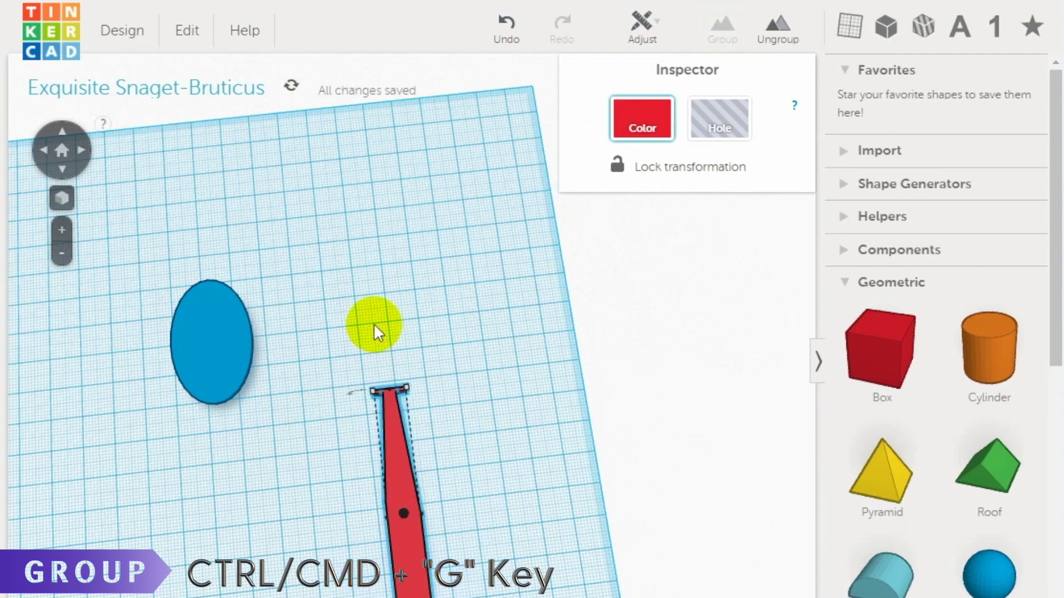
Step: Ungroup the handle, shift the bar slightly so its end lies within the hole boxes, and regroup them
click(425, 365)
click(418, 478)
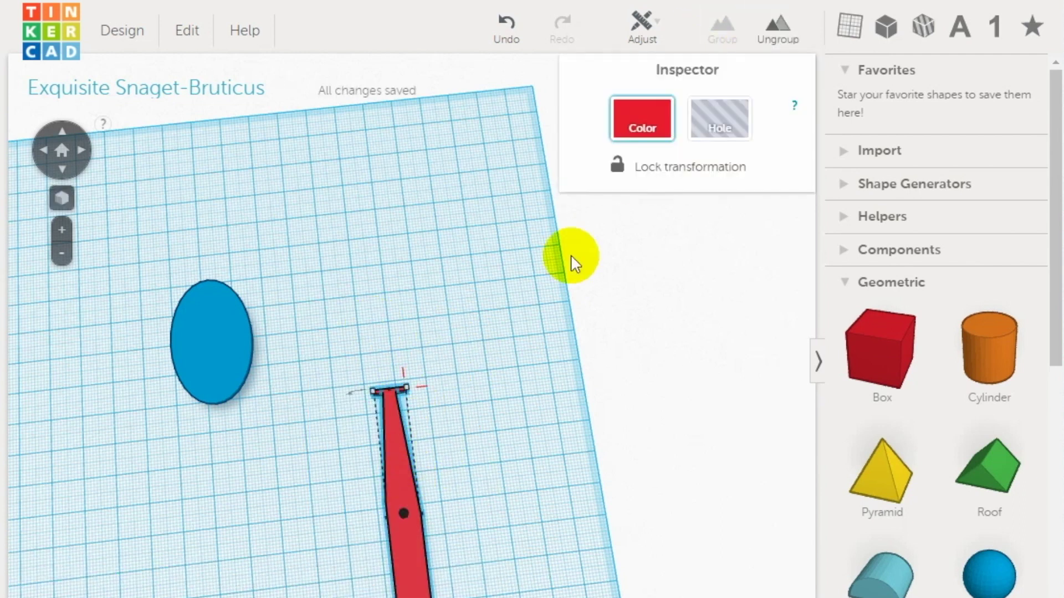
key(ctrl+shift+g)
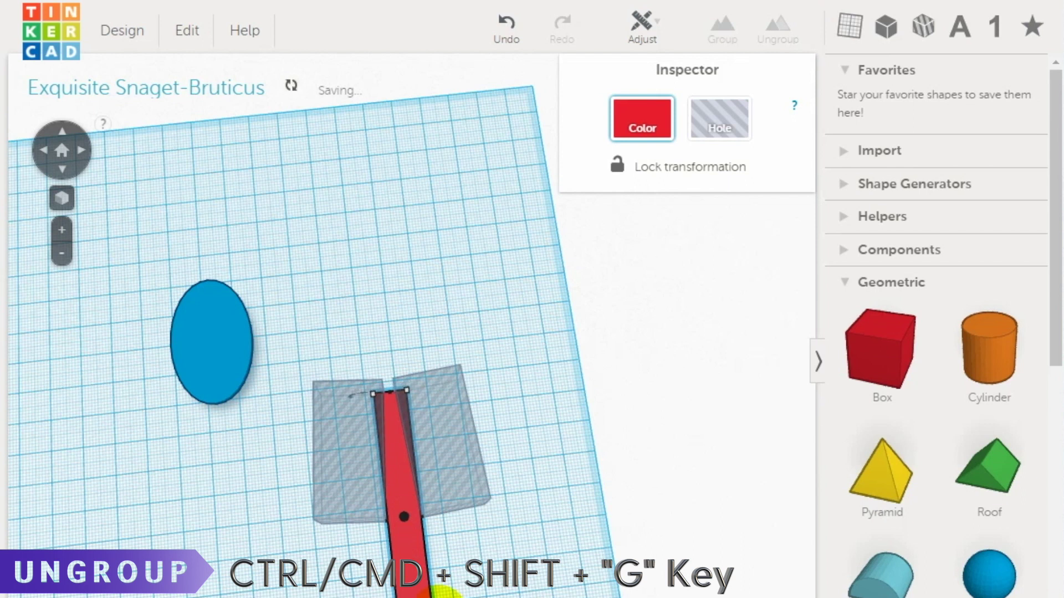
click(721, 27)
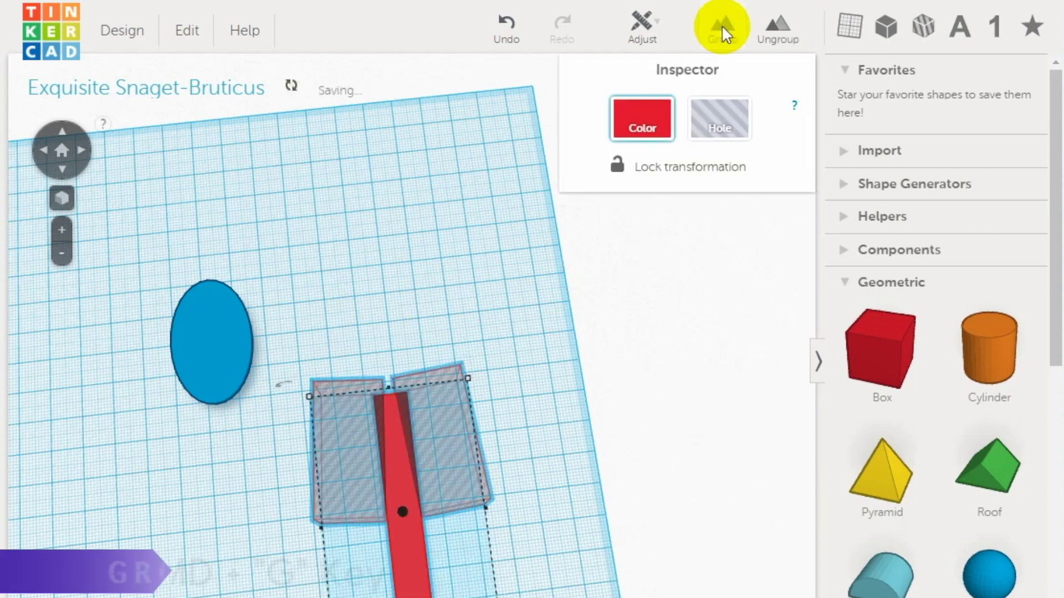
click(447, 311)
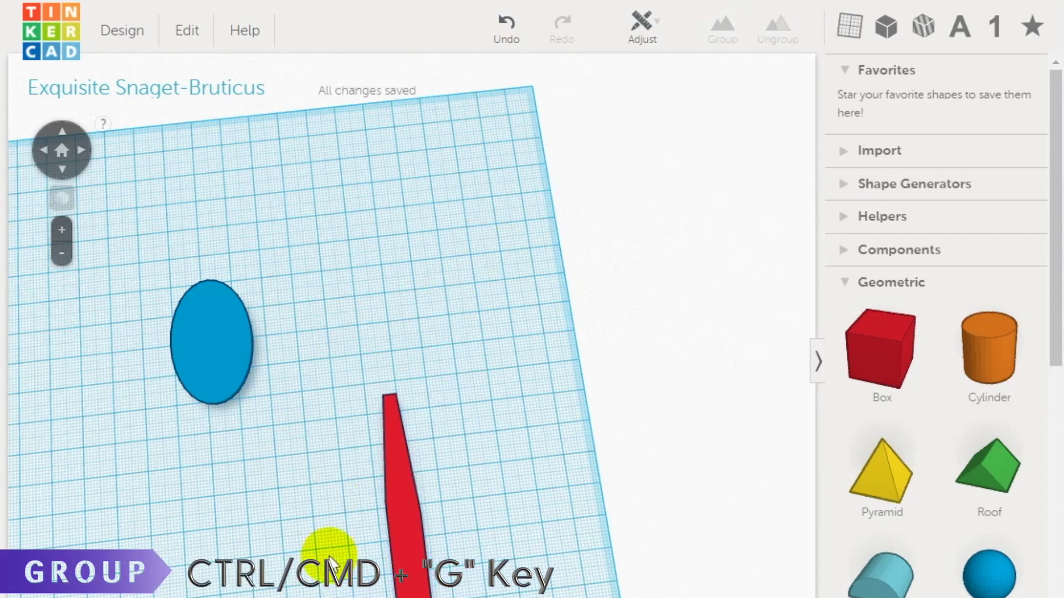
Step: Move the handle's tapered end onto the edge of the bowl and raise it to the bowl's rim
right_drag(325, 544, 507, 423)
drag(508, 423, 483, 523)
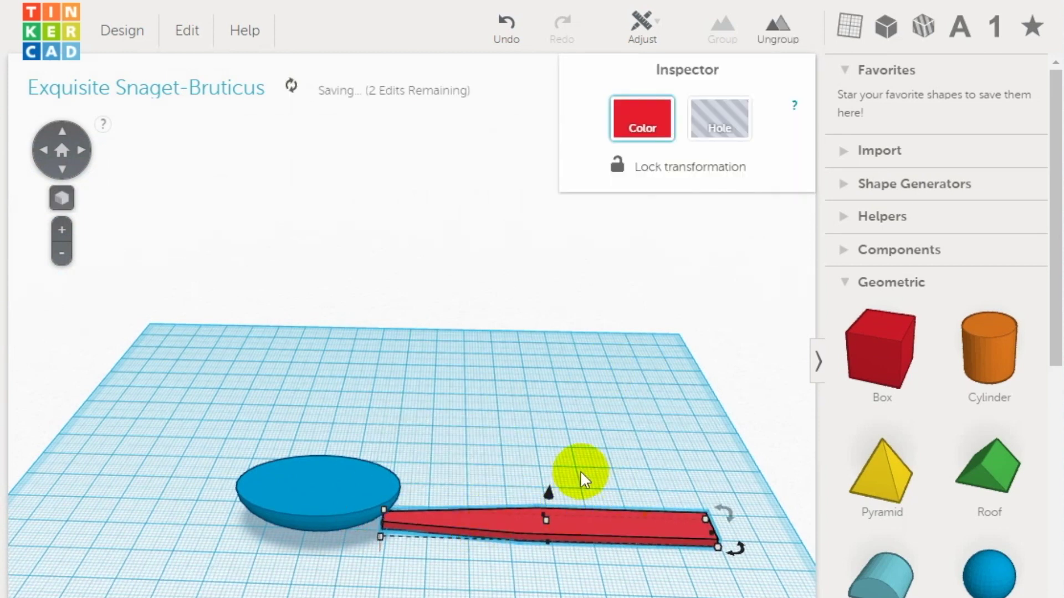
drag(548, 486, 547, 472)
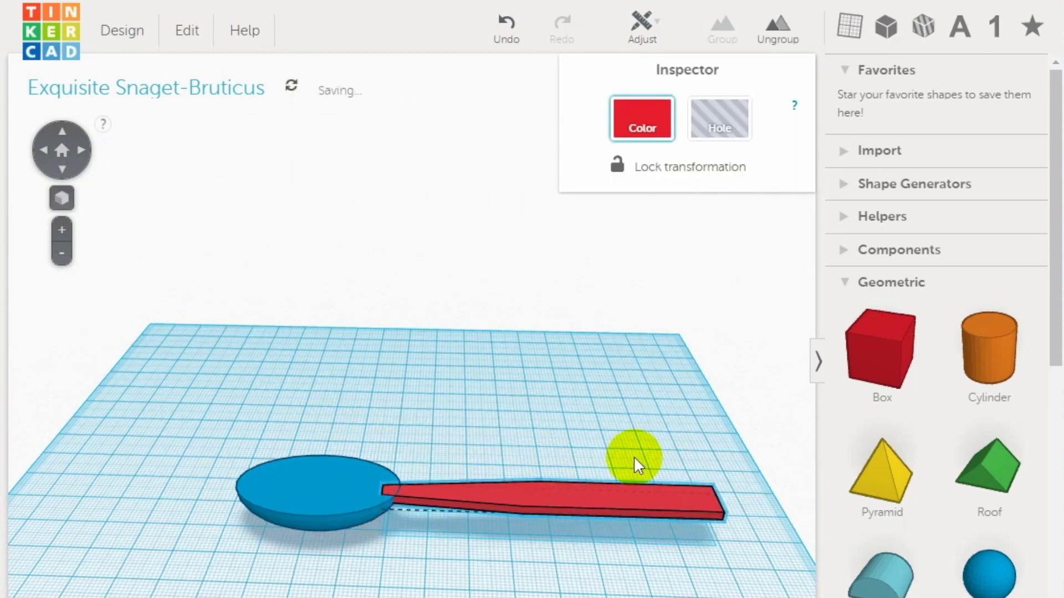
Step: Align the handle and bowl so both are centred on the spoon's long axis
right_drag(634, 457, 218, 436)
drag(219, 436, 465, 588)
click(642, 28)
click(646, 64)
middle_drag(460, 315, 449, 240)
click(278, 582)
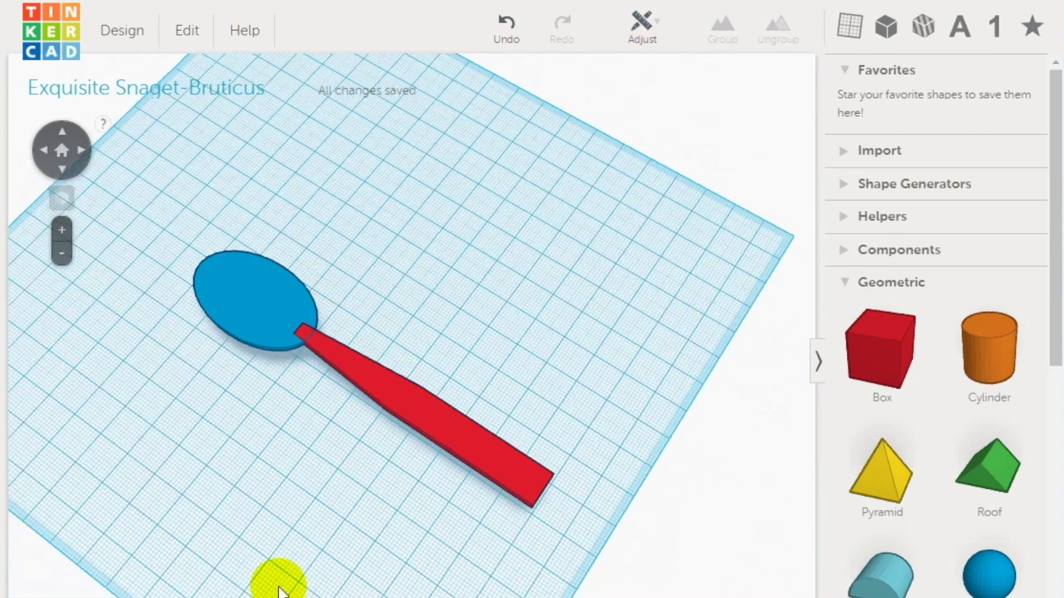
Step: Group the bowl and handle into a single spoon
right_drag(278, 581, 456, 572)
drag(456, 571, 260, 319)
click(717, 36)
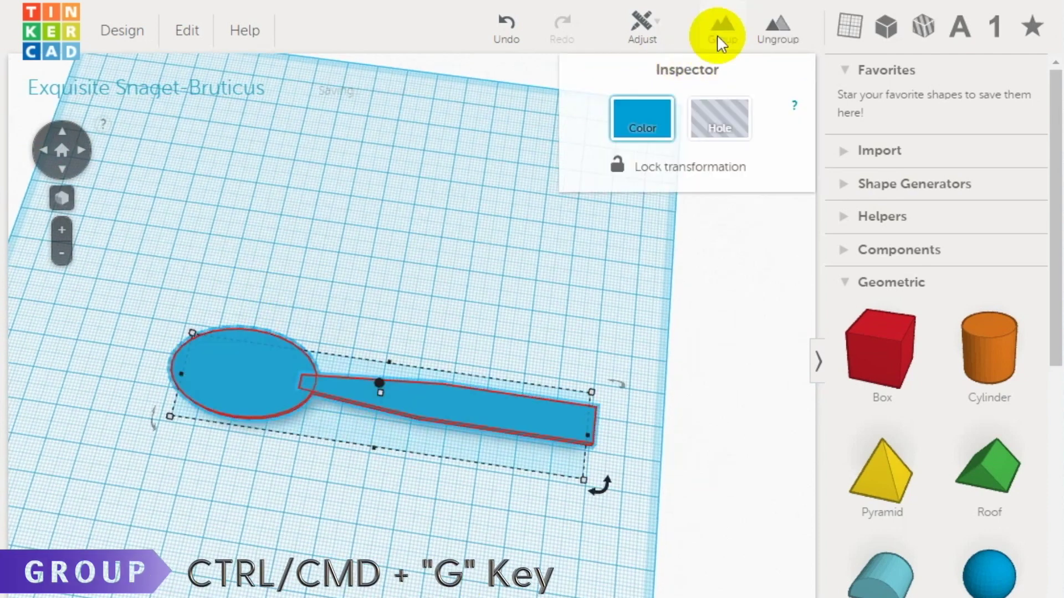
click(446, 273)
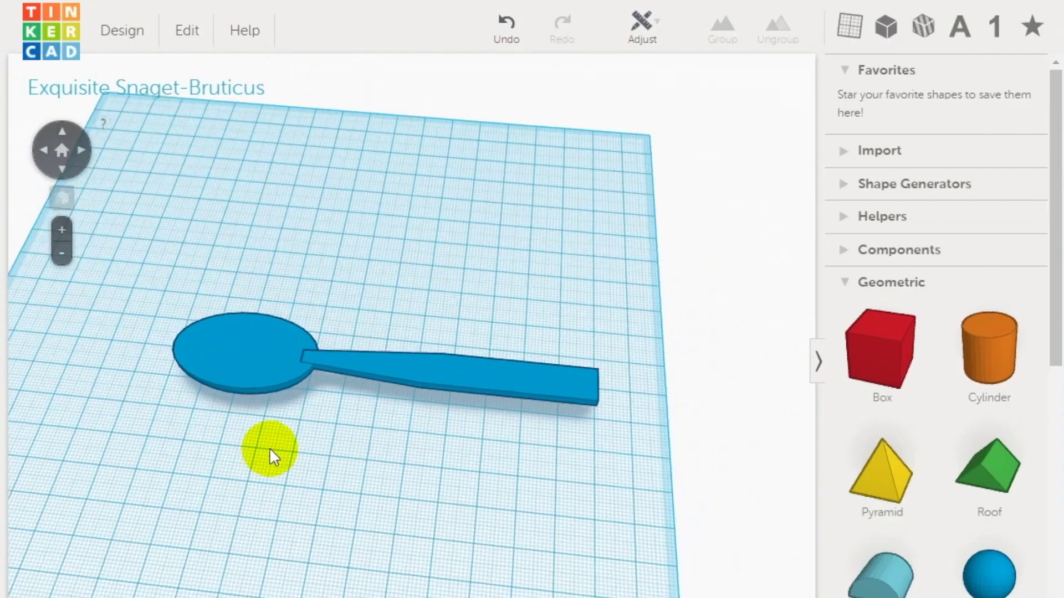
Step: Duplicate the spoon beside the original, ungroup the copy and delete its handle
right_drag(482, 408, 324, 494)
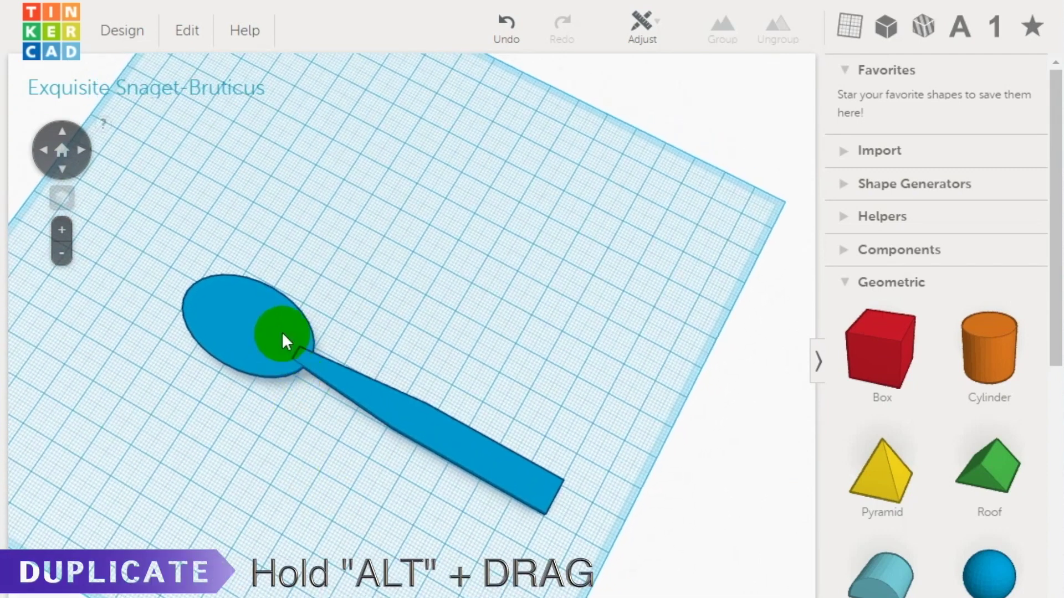
alt+drag(281, 334, 344, 235)
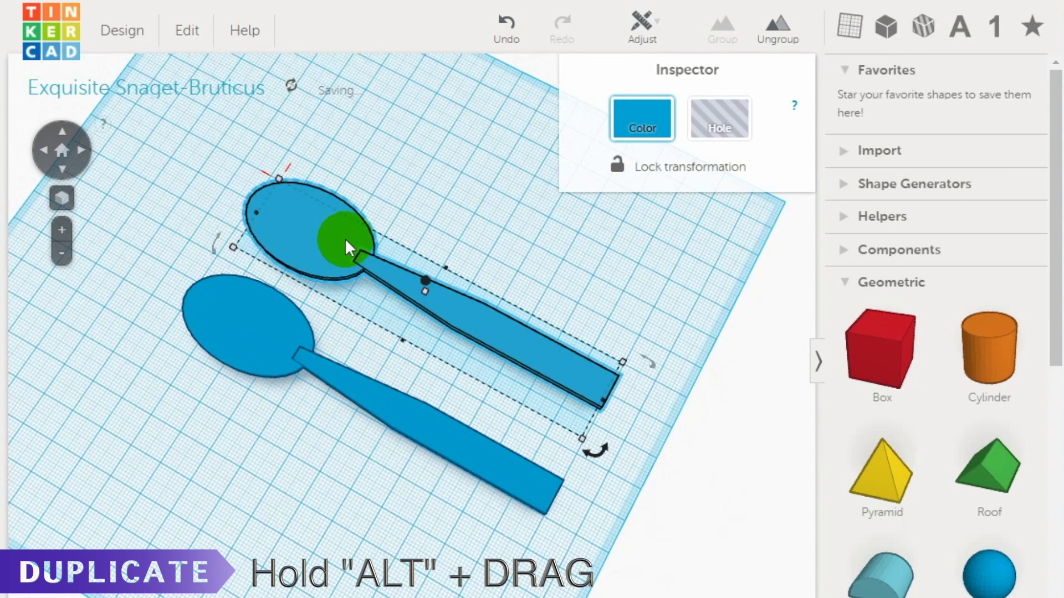
click(764, 34)
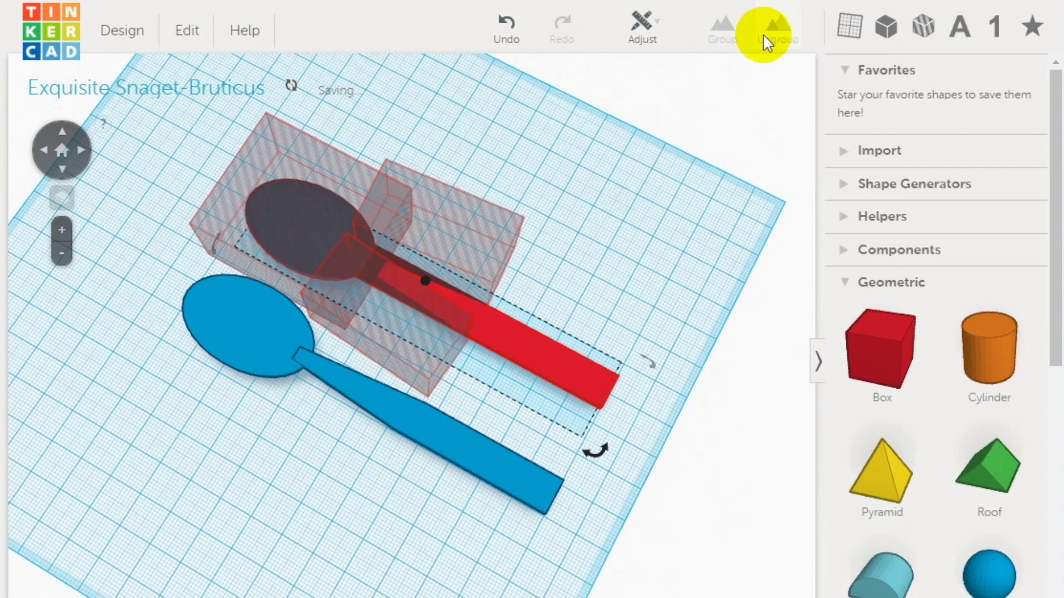
click(559, 361)
key(Delete)
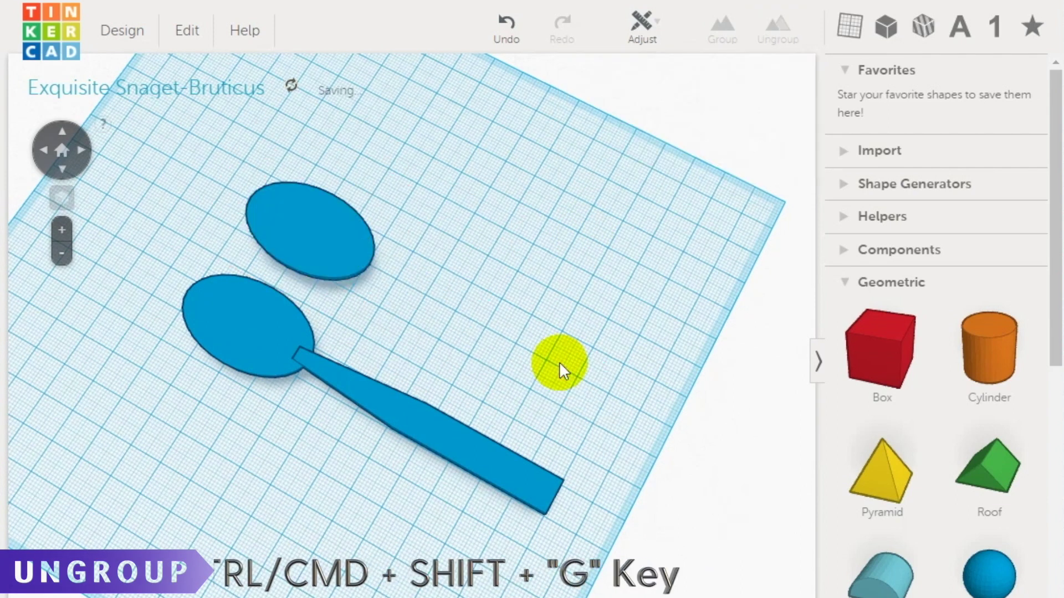
Step: Shrink the duplicate bowl slightly and turn it into a hole
click(330, 235)
shift+drag(351, 313, 342, 300)
right_drag(342, 300, 390, 511)
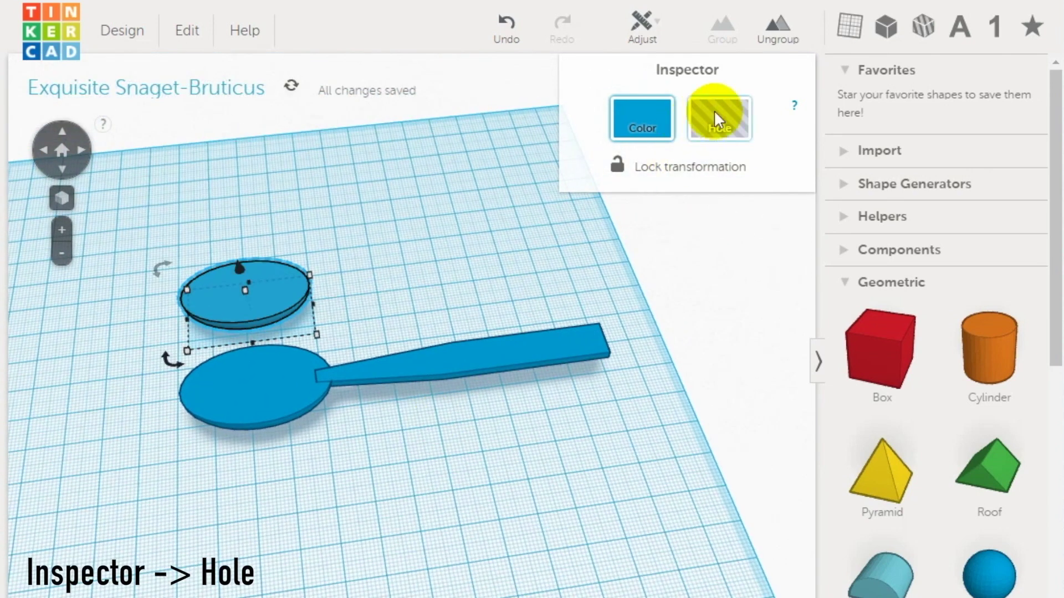
click(714, 115)
Step: Place the smaller hole bowl inside the spoon's bowl and raise it slightly to leave a wall underneath
drag(269, 311, 287, 396)
right_drag(287, 396, 413, 272)
drag(429, 267, 429, 259)
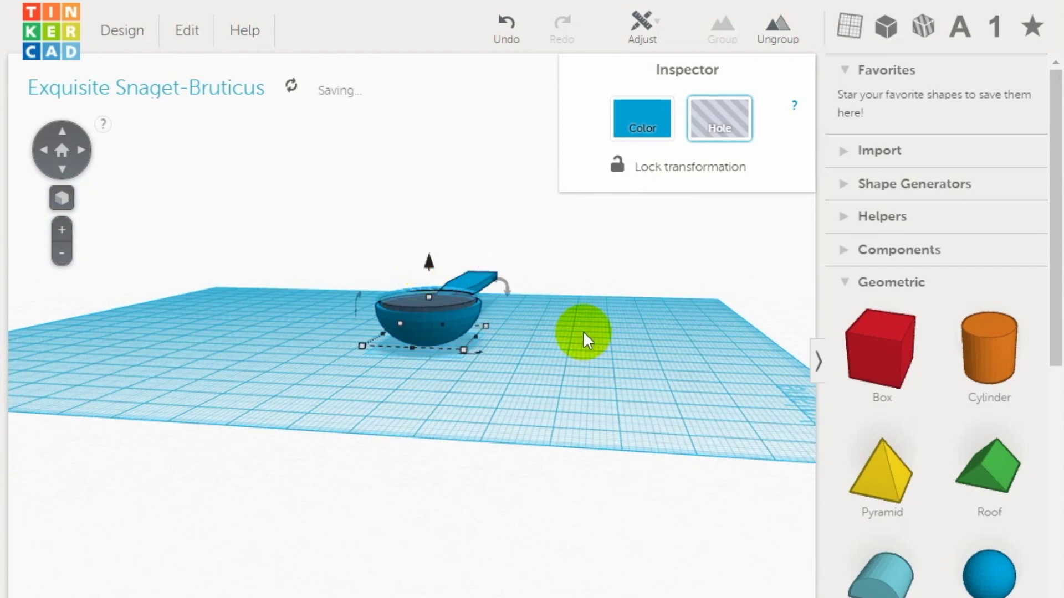
Step: Group the hole bowl with the spoon to hollow out its bowl
right_drag(582, 331, 229, 282)
drag(230, 281, 364, 358)
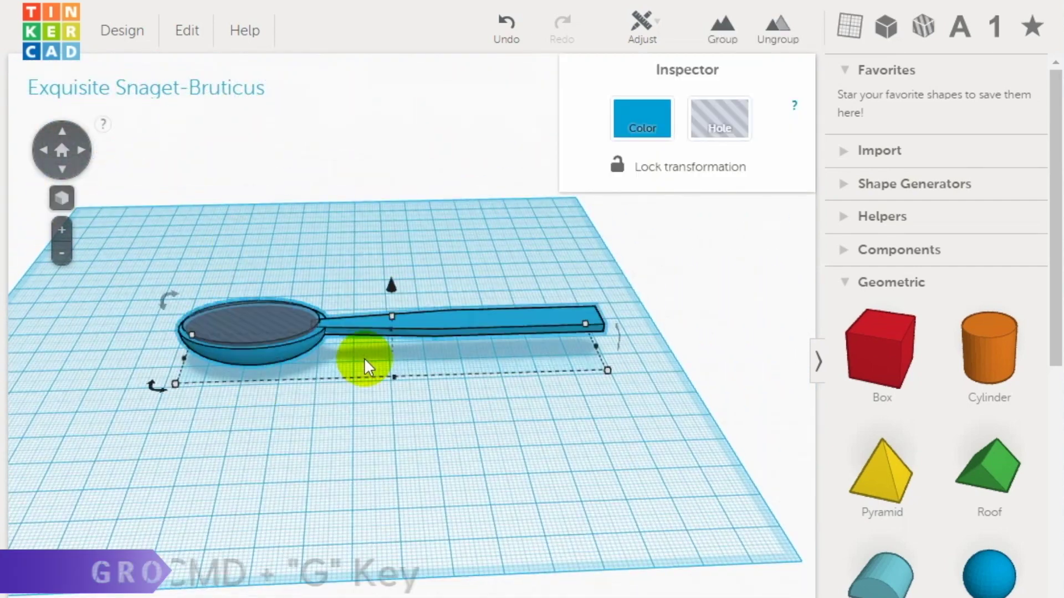
click(714, 21)
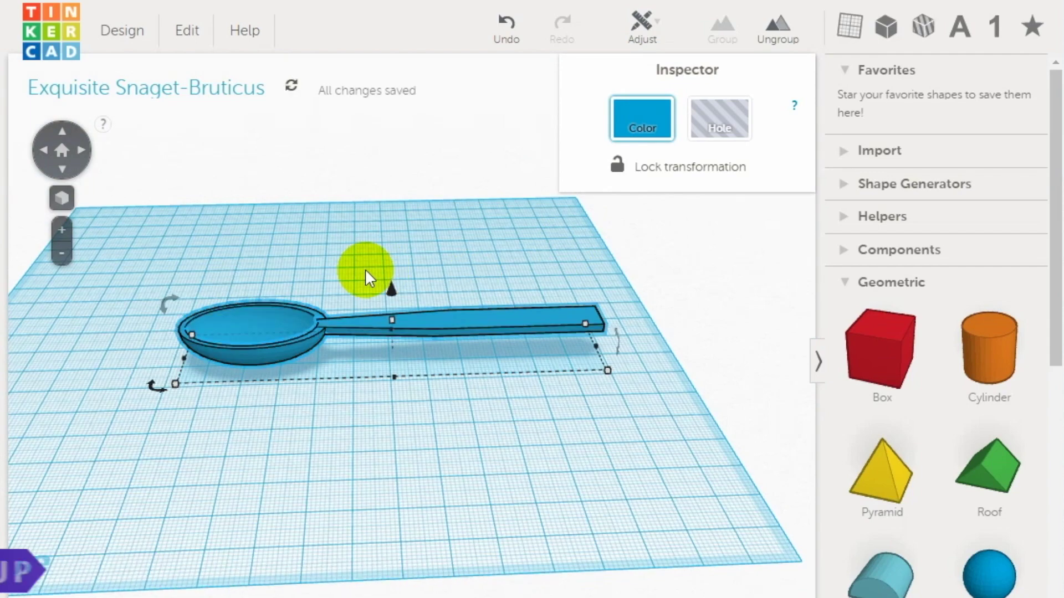
click(427, 258)
right_drag(307, 425, 109, 580)
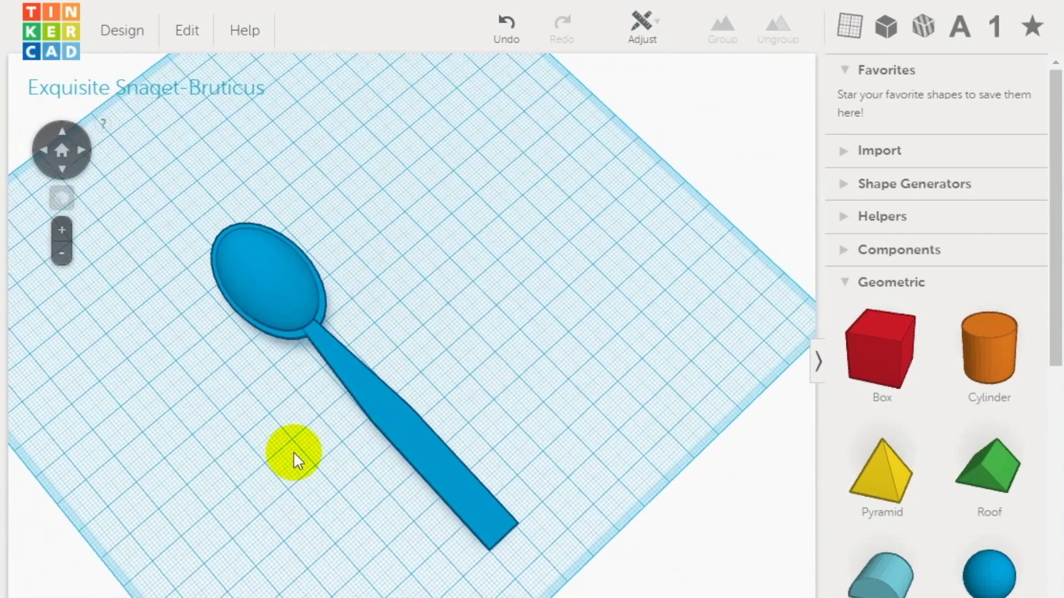
middle_drag(294, 451, 343, 483)
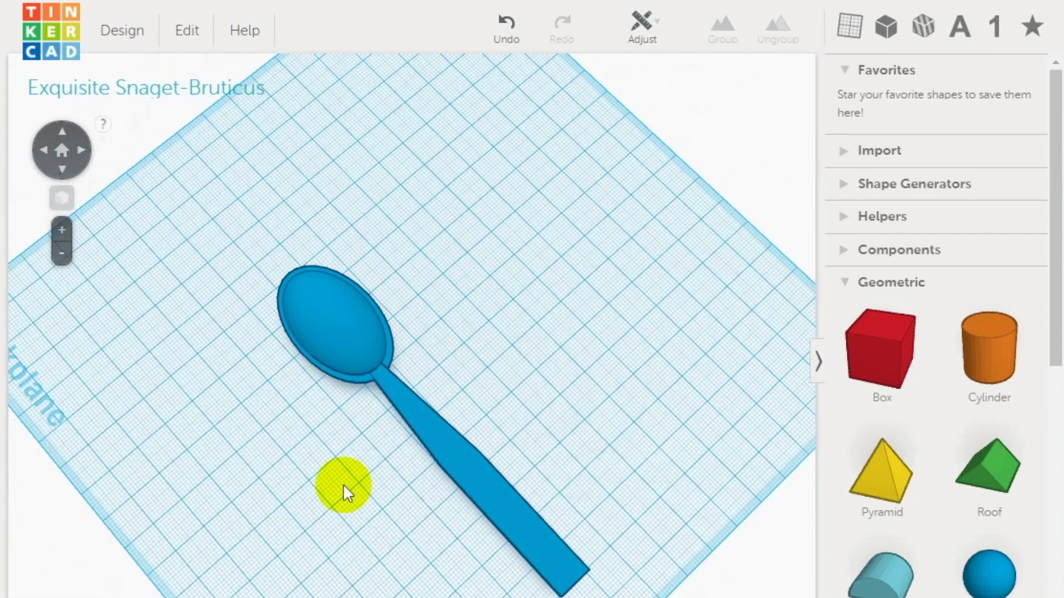